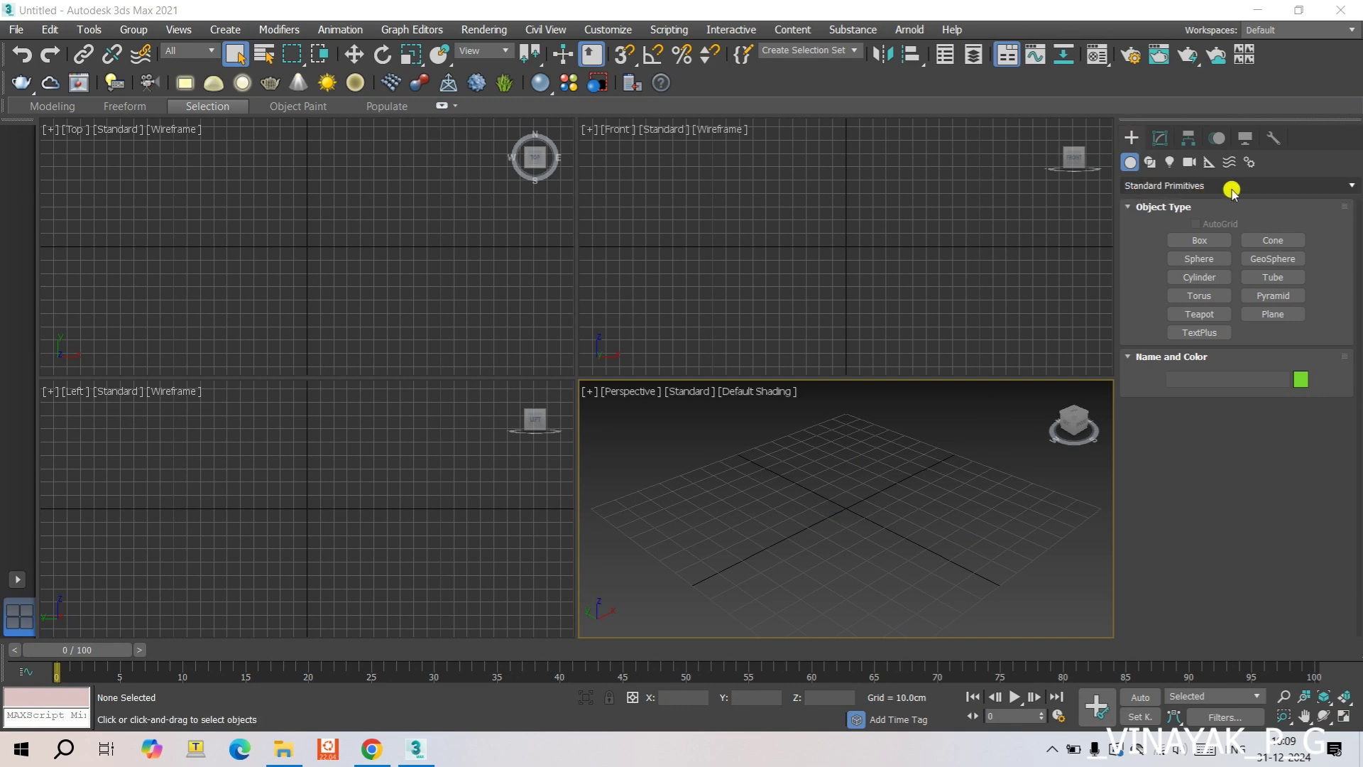
# Step: Create a Base/Apex Prism from the Extended Primitives in the Perspective view, with sides about 64.6, 88.1 and 61.7 cm and height about 37.4 cm
pyautogui.click(1197, 186)
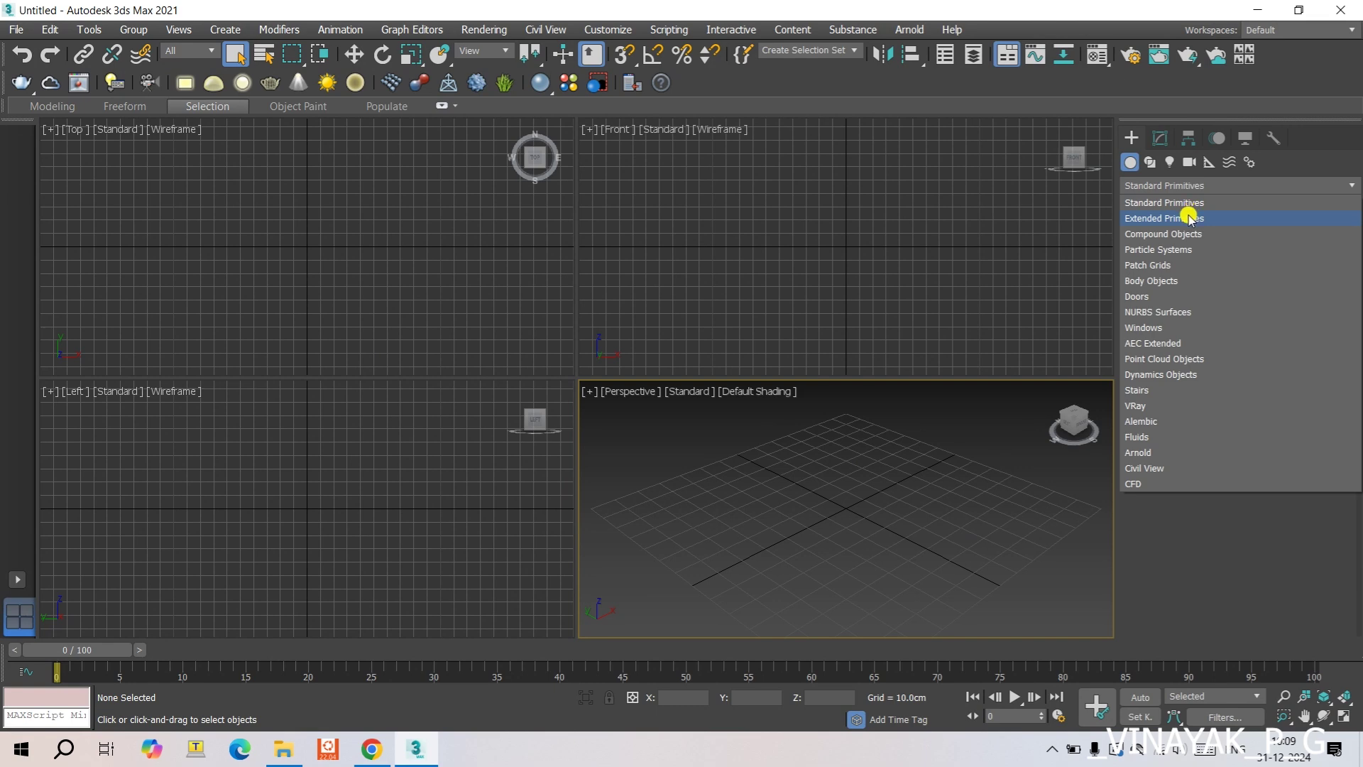
pyautogui.click(1190, 219)
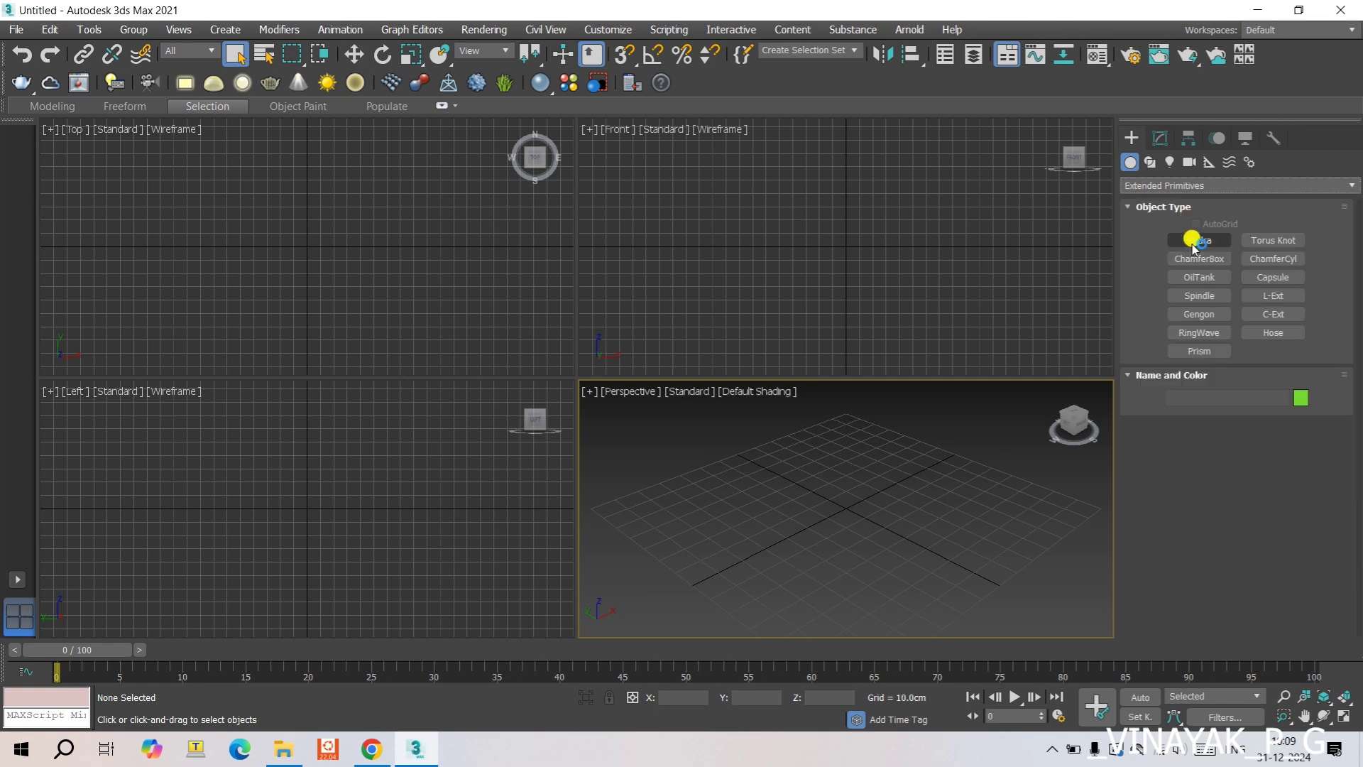
pyautogui.click(1205, 352)
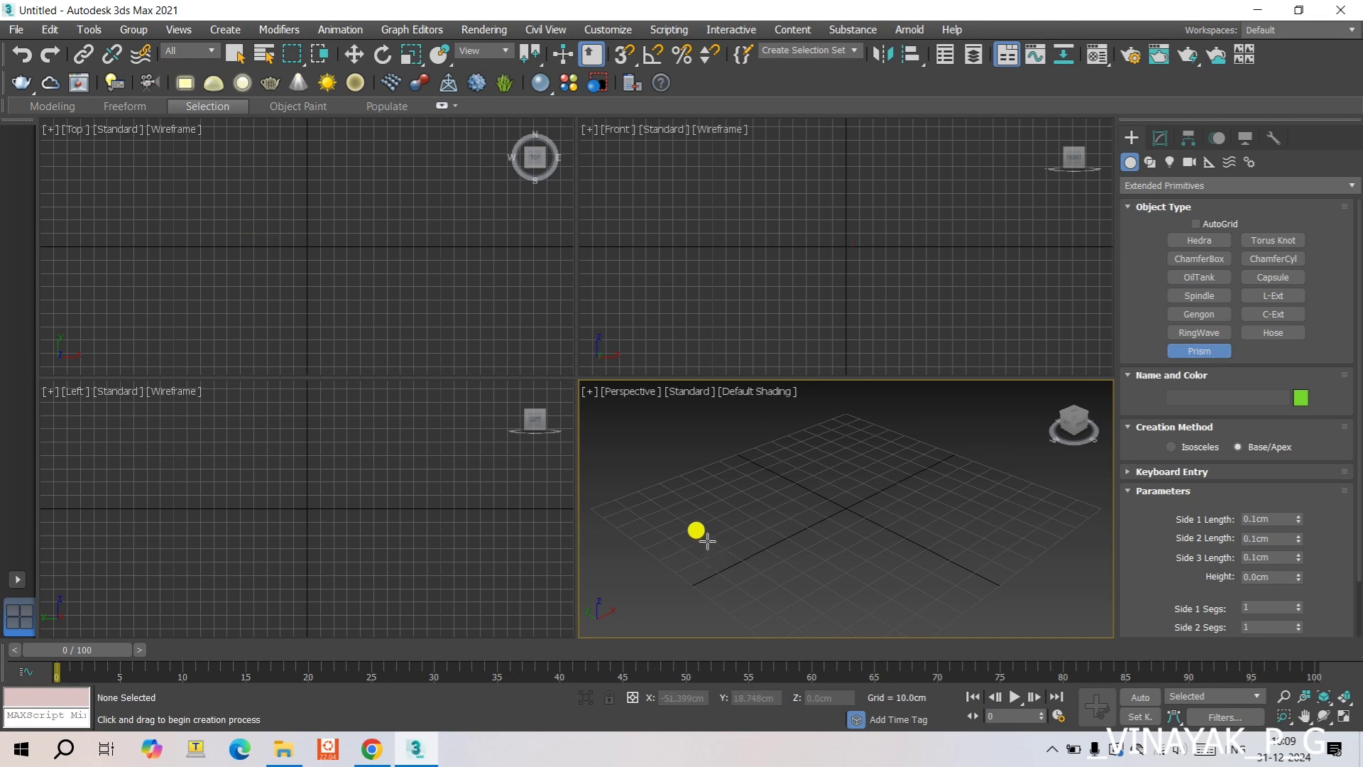
pyautogui.moveTo(705, 542); pyautogui.dragTo(845, 485)
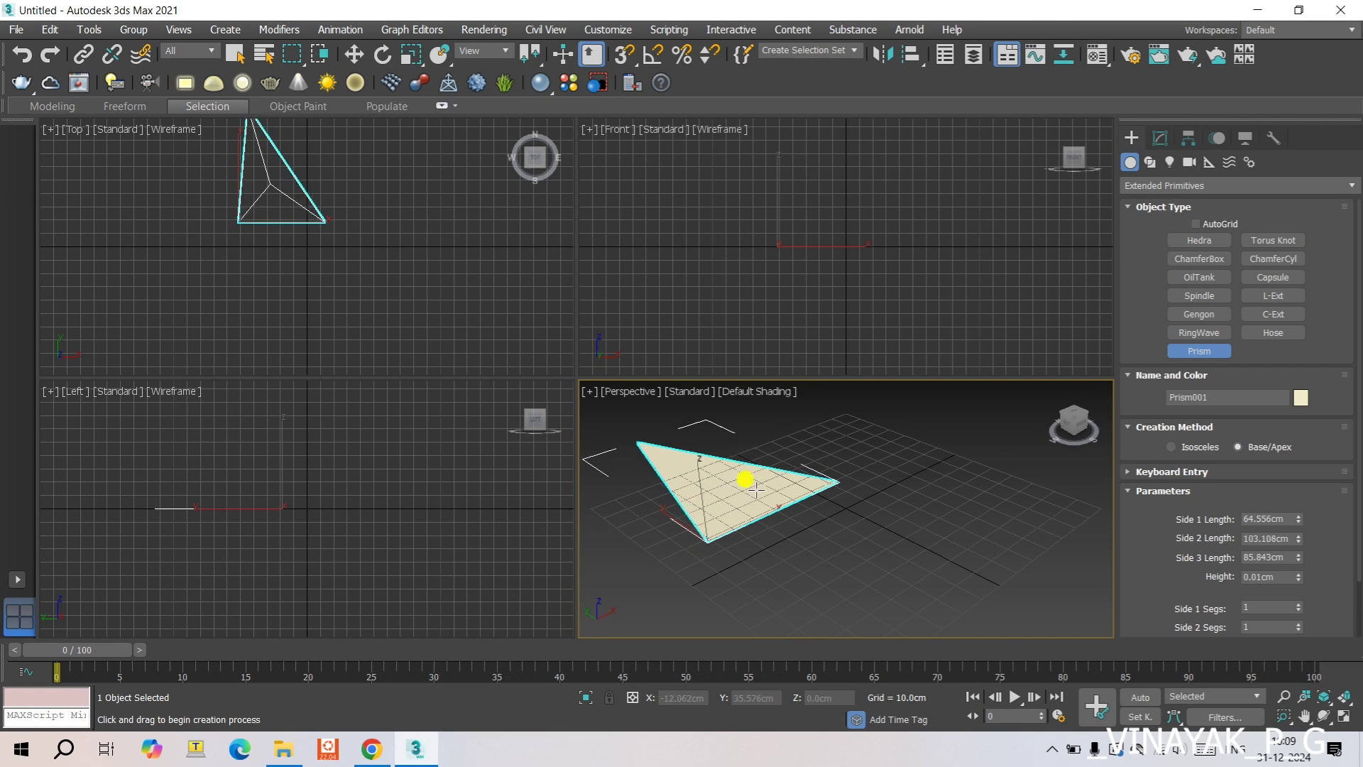
pyautogui.click(792, 514)
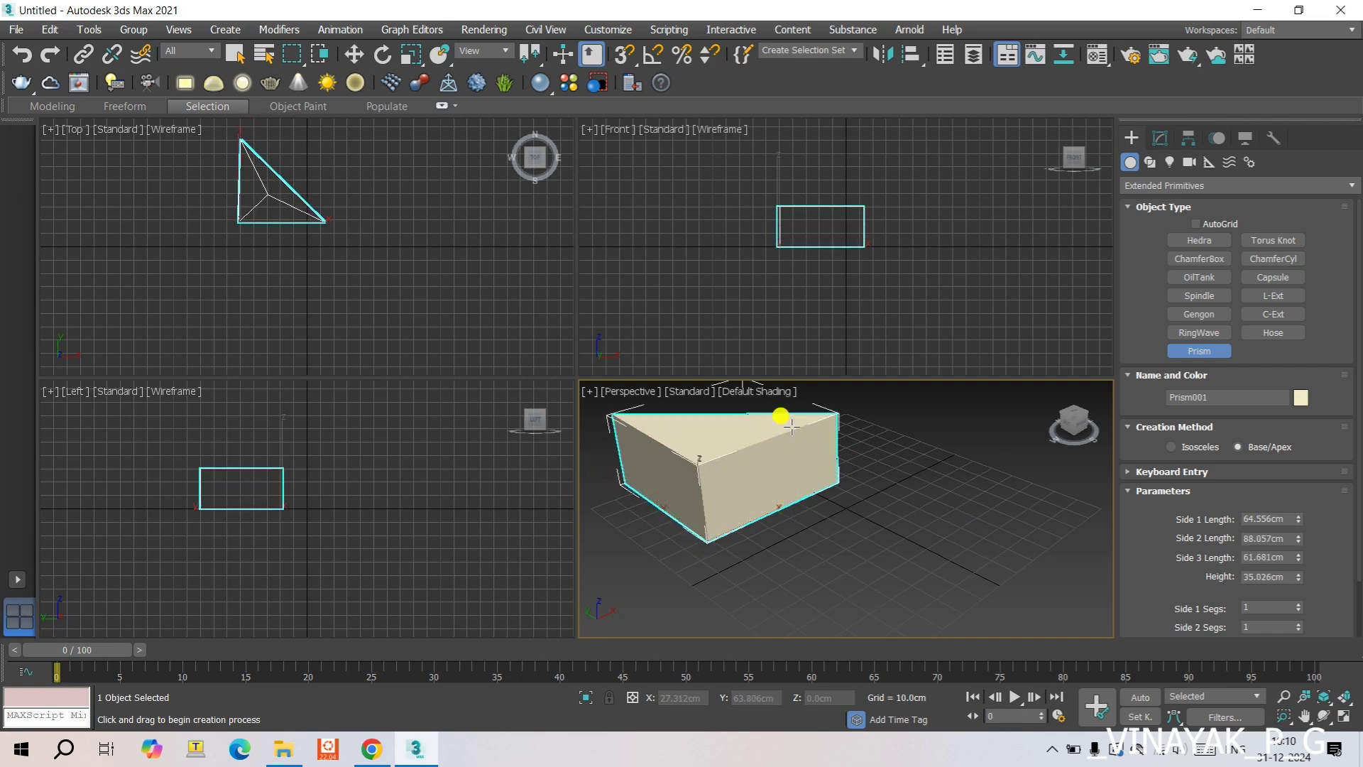
pyautogui.click(792, 424)
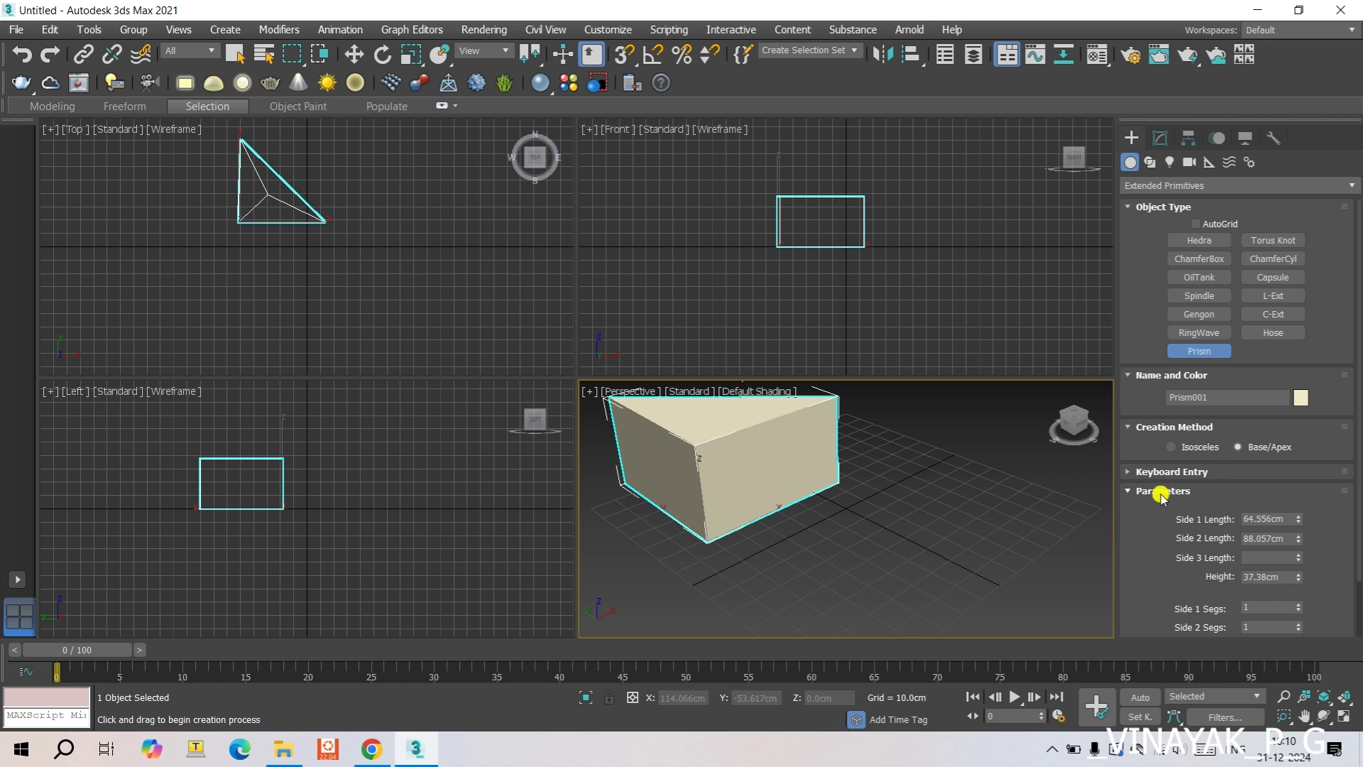
# Step: Create a second prism beside the first using the Isosceles method, with base about 42.8 cm, equal sides about 43.6 cm and height about 36.5 cm
pyautogui.click(1172, 446)
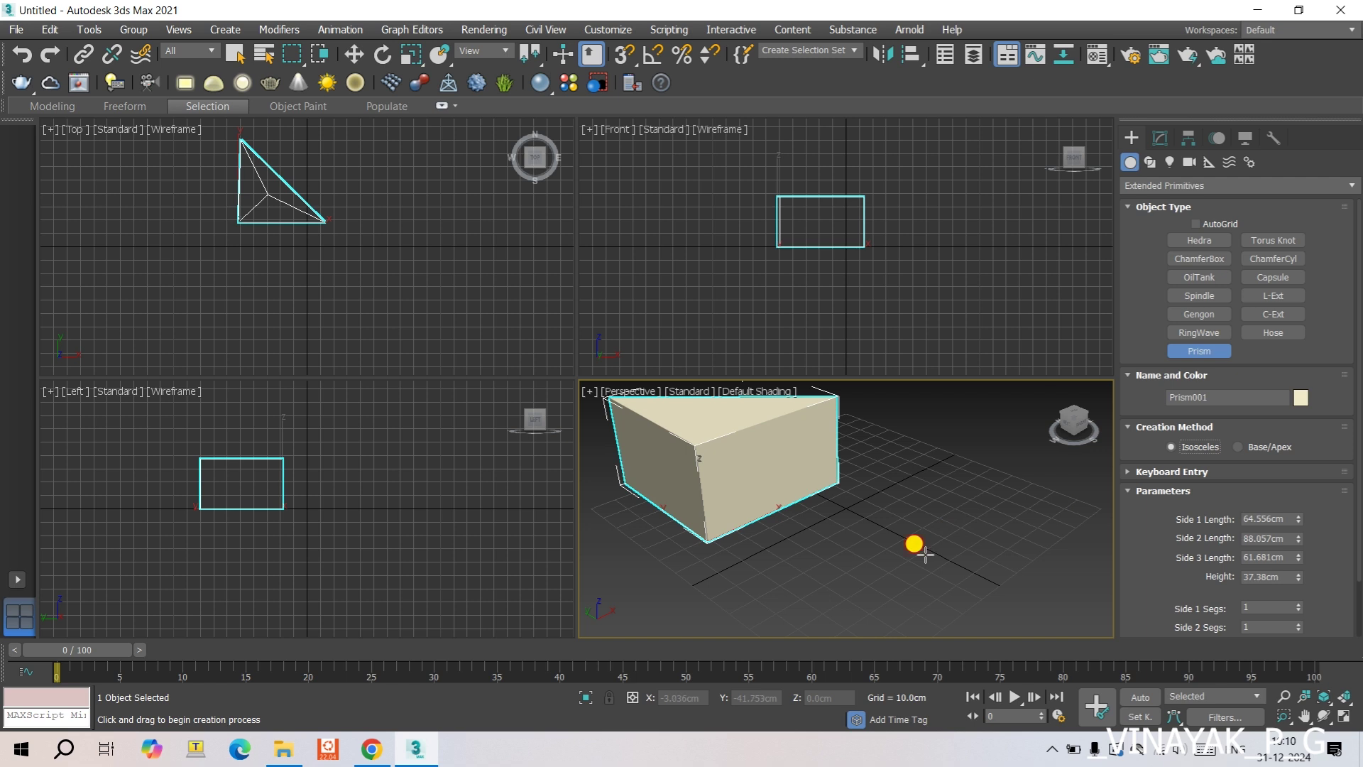
pyautogui.moveTo(925, 553)
pyautogui.mouseDown()
pyautogui.moveTo(941, 501)
pyautogui.moveTo(1068, 539)
pyautogui.moveTo(1172, 523)
pyautogui.moveTo(1206, 548)
pyautogui.moveTo(1210, 526)
pyautogui.moveTo(1209, 538)
pyautogui.moveTo(1041, 560)
pyautogui.moveTo(928, 551)
pyautogui.moveTo(1007, 498)
pyautogui.moveTo(1214, 538)
pyautogui.moveTo(1094, 548)
pyautogui.moveTo(1023, 541)
pyautogui.moveTo(1014, 519)
pyautogui.mouseUp()
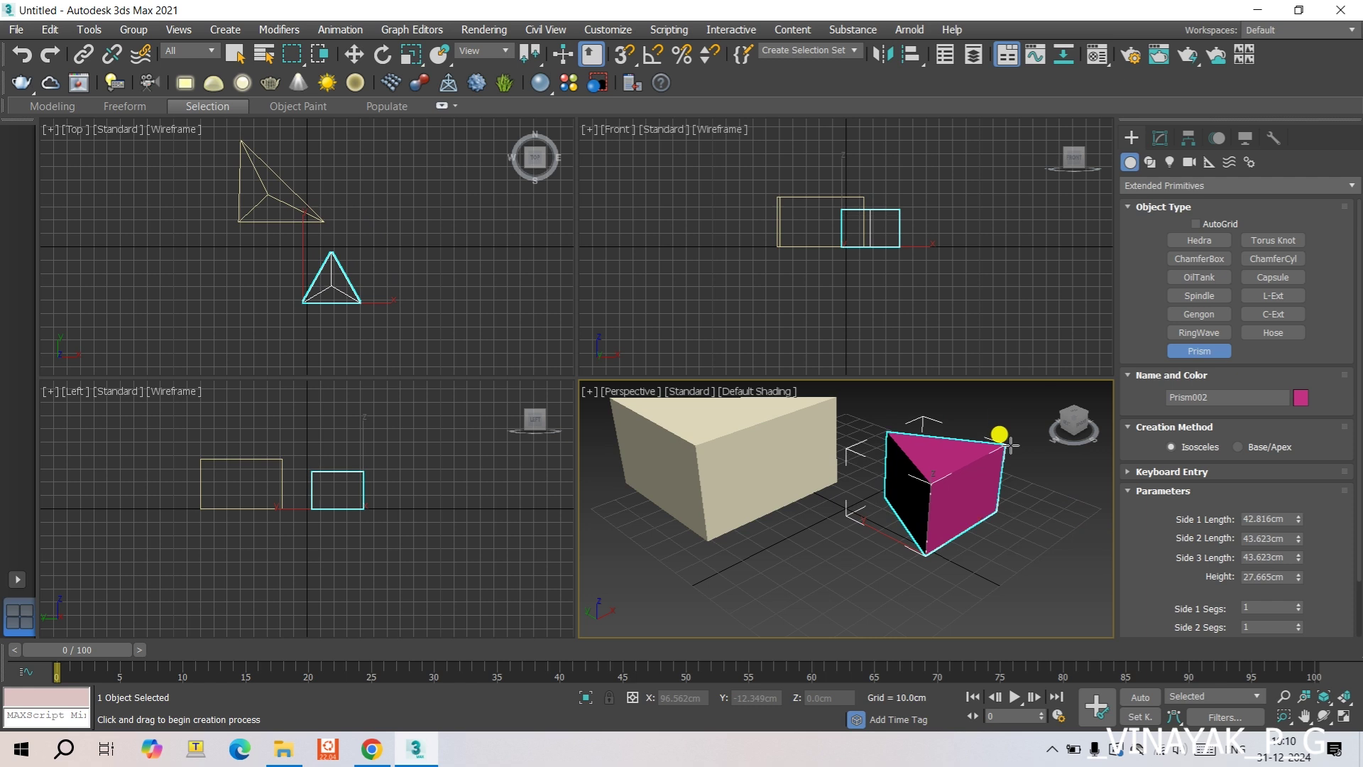
pyautogui.click(1011, 420)
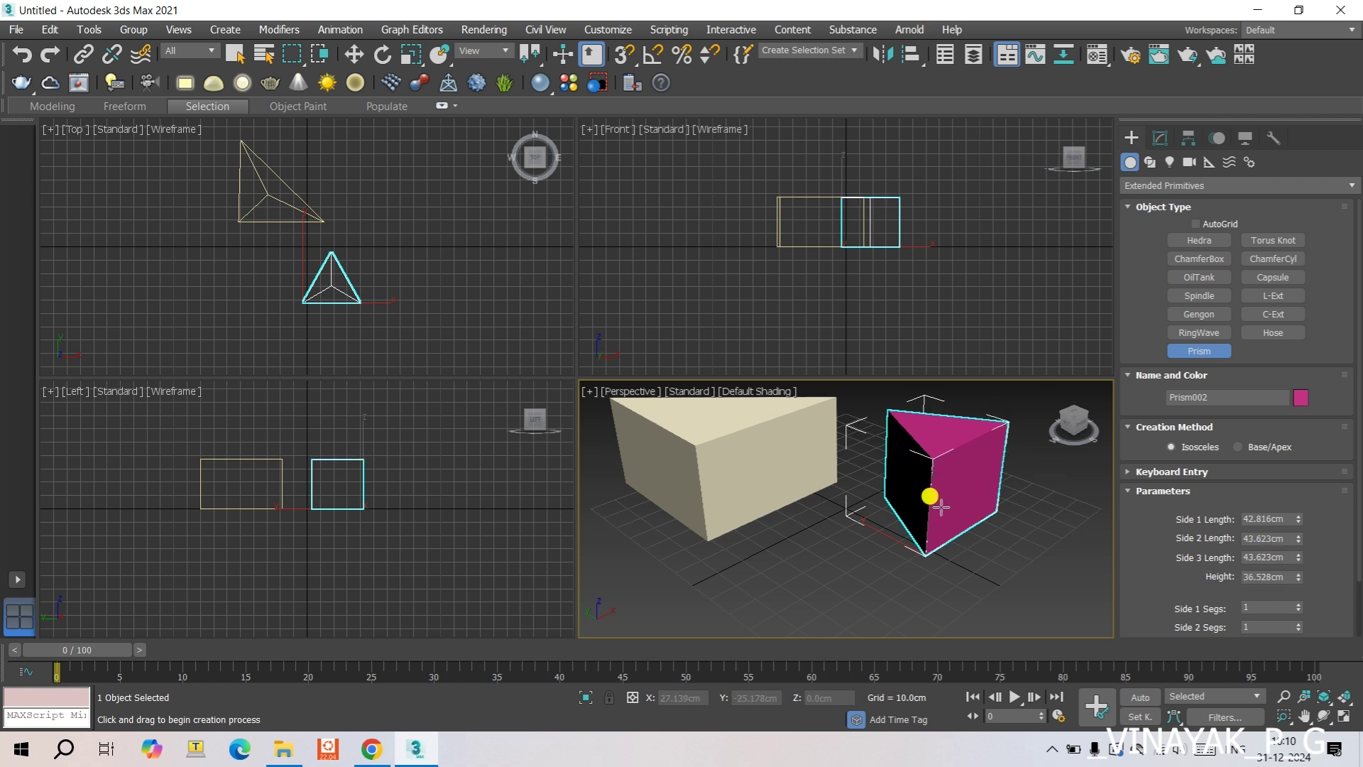
# Step: Maximize the Perspective viewport and end prism creation
pyautogui.hotkey('alt', 'w')
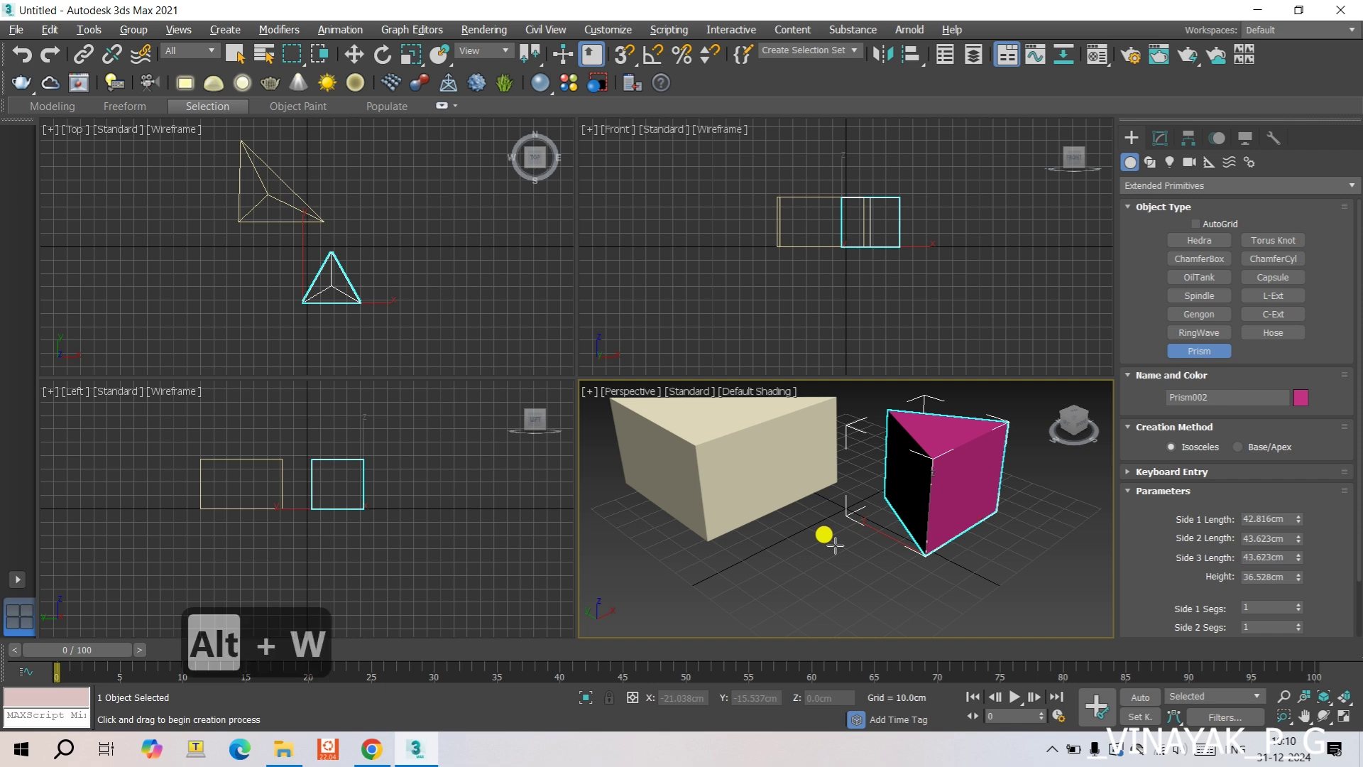
pyautogui.click(1325, 698)
pyautogui.scroll(-4, 611, 371)
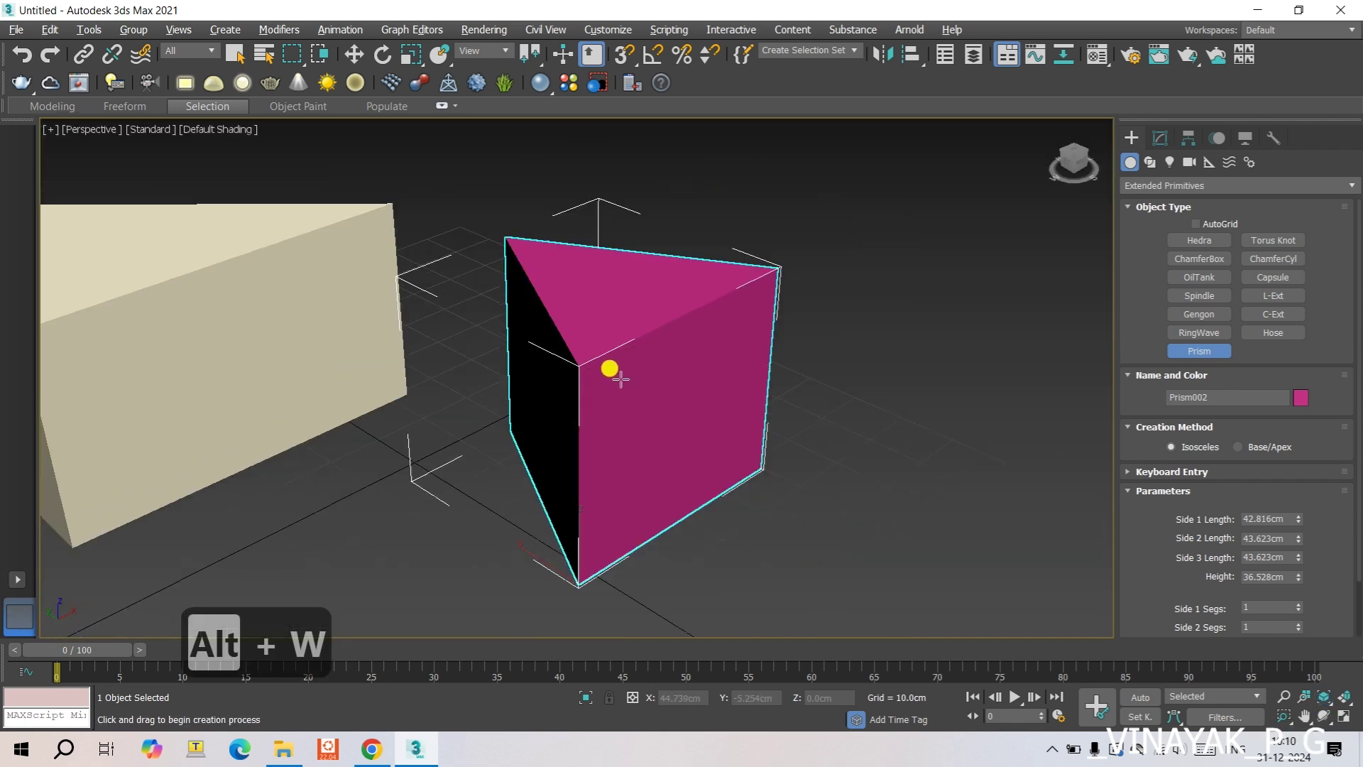
pyautogui.moveTo(609, 373); pyautogui.dragTo(663, 447, button='middle')
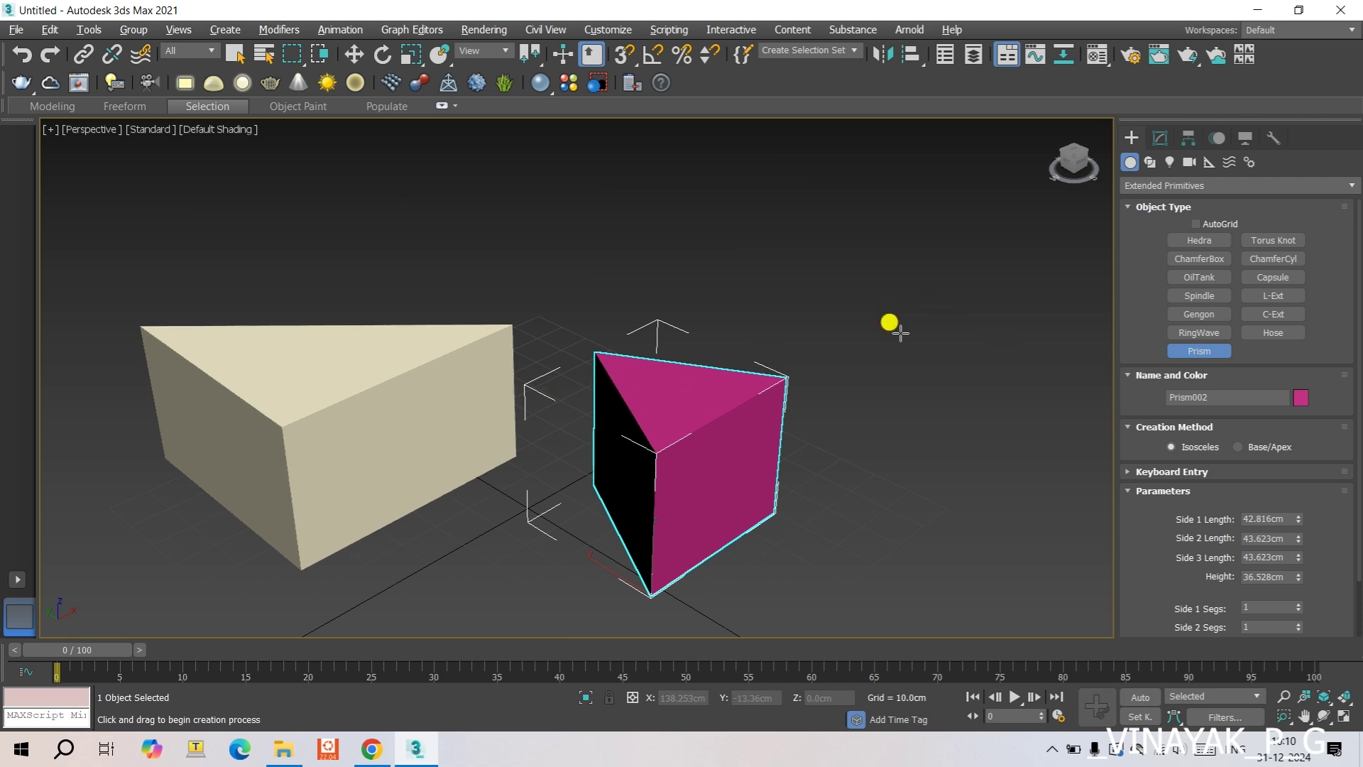
pyautogui.click(899, 331)
pyautogui.press('Escape')
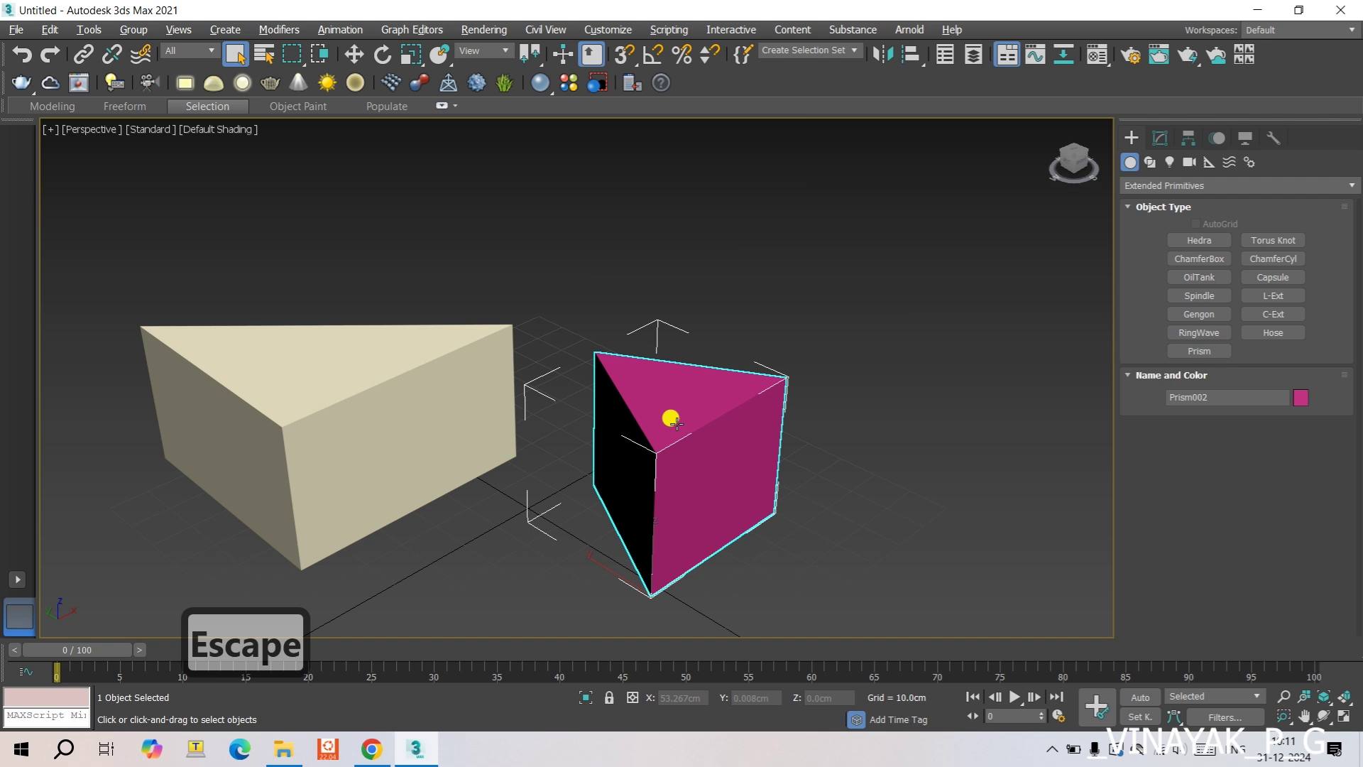
# Step: Modify the cream prism's side lengths to about 53.6, 72.2 and 80.8 cm and its height to about 34 cm
pyautogui.click(1157, 139)
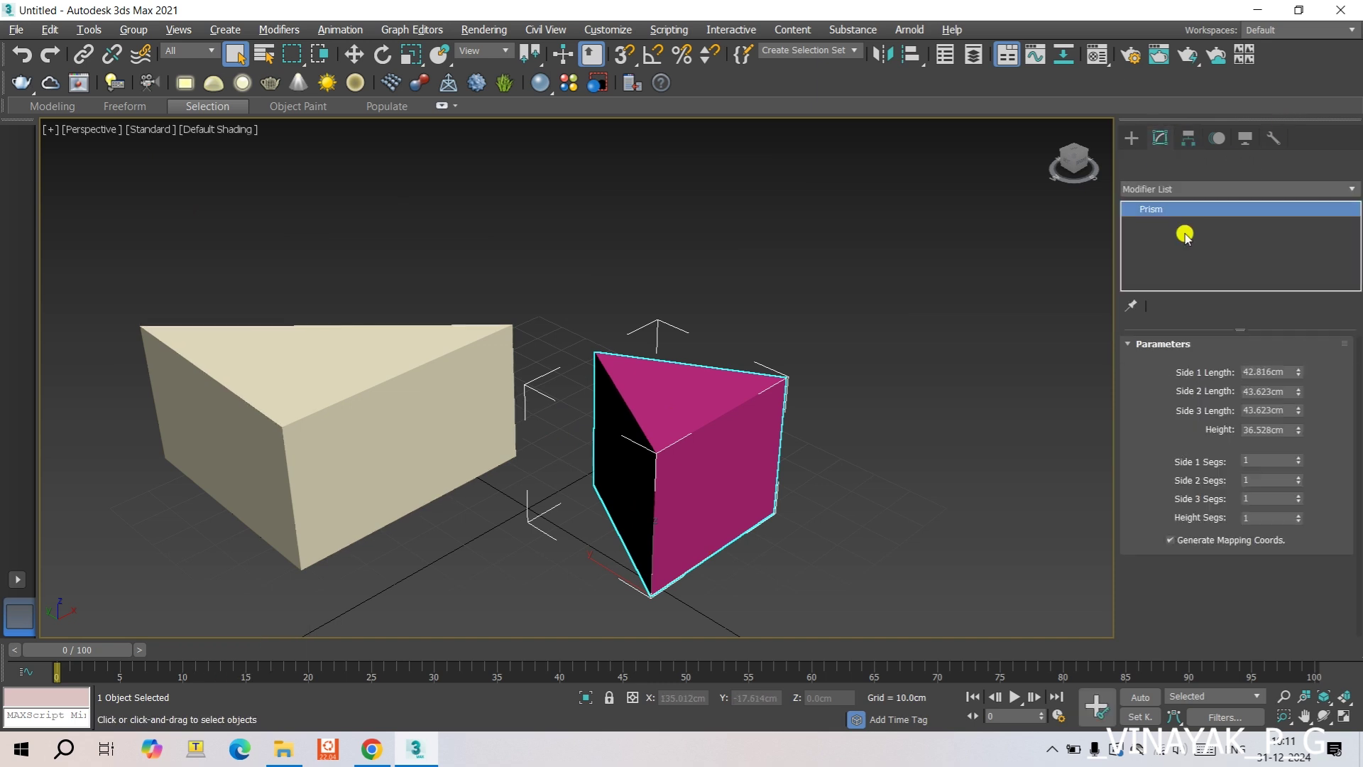
pyautogui.click(310, 386)
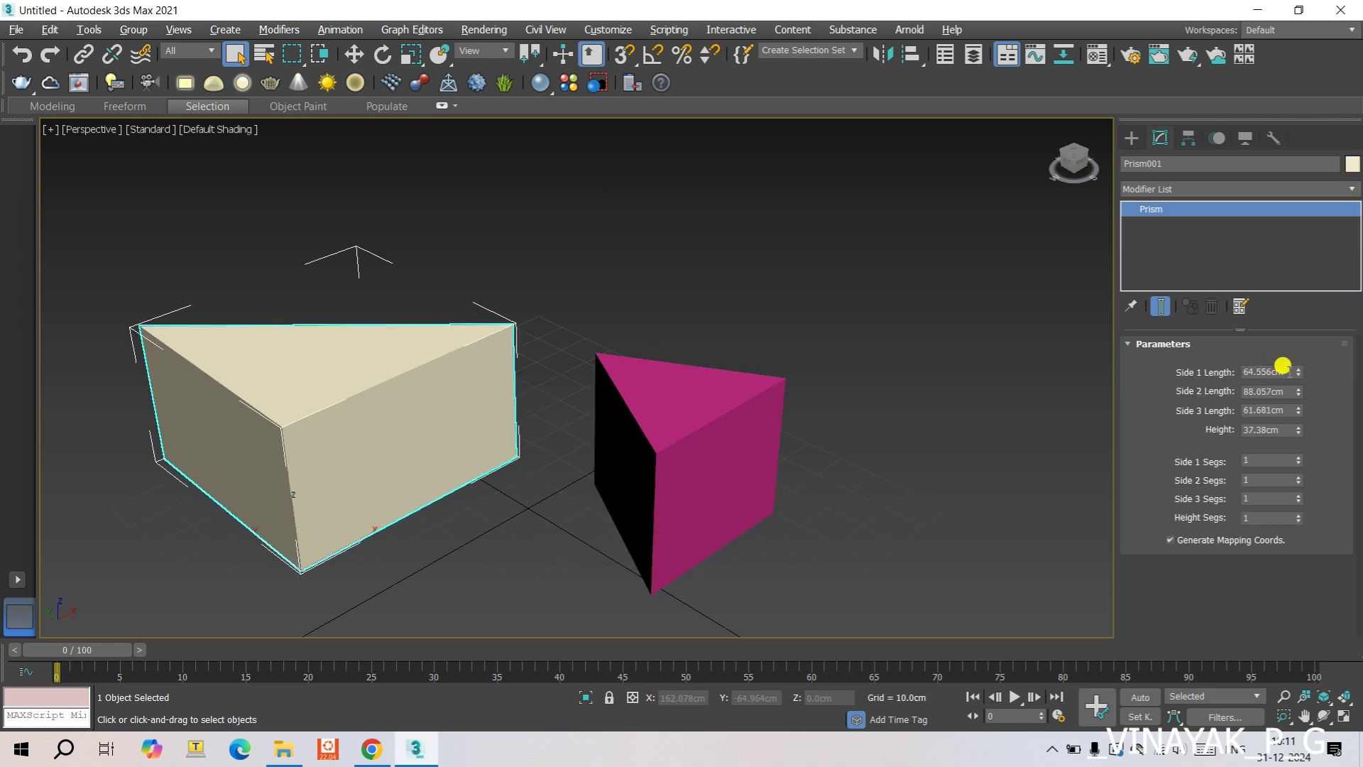
pyautogui.moveTo(1298, 372)
pyautogui.mouseDown()
pyautogui.moveTo(1293, 346)
pyautogui.moveTo(1296, 411)
pyautogui.moveTo(1293, 362)
pyautogui.moveTo(1293, 378)
pyautogui.mouseUp()
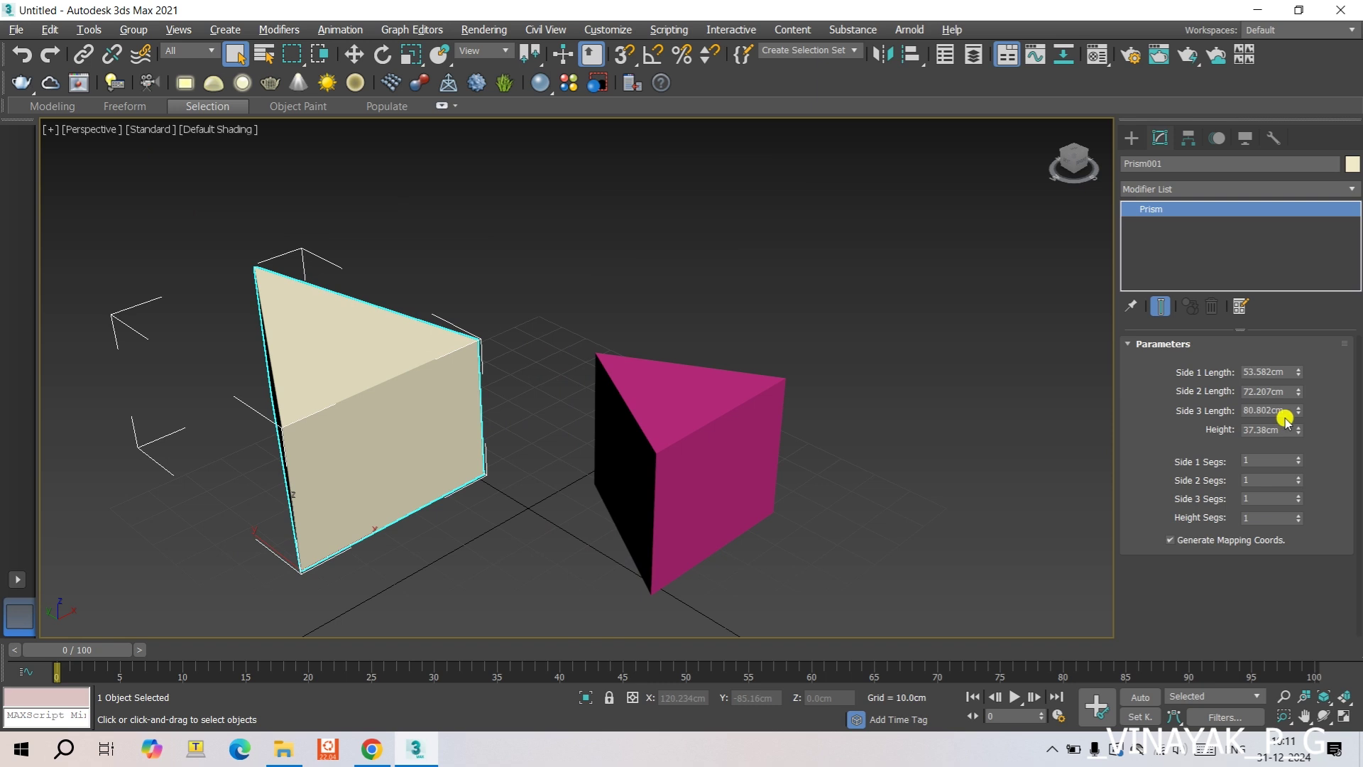
pyautogui.moveTo(1294, 430)
pyautogui.mouseDown()
pyautogui.moveTo(1284, 371)
pyautogui.moveTo(1285, 426)
pyautogui.mouseUp()
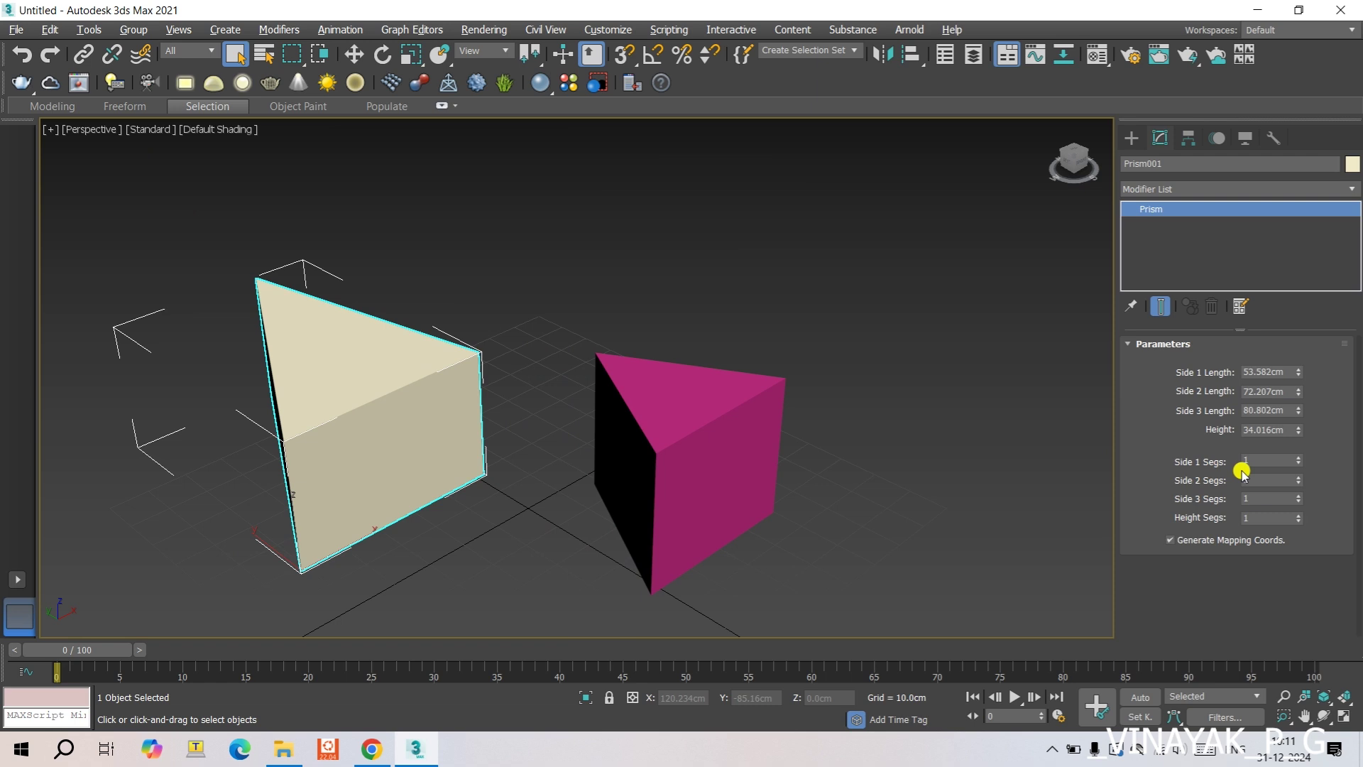
# Step: Display edged faces and set the cream prism's segments to 23 on side 1, 7 on side 2 and 8 on side 3
pyautogui.press('F4')
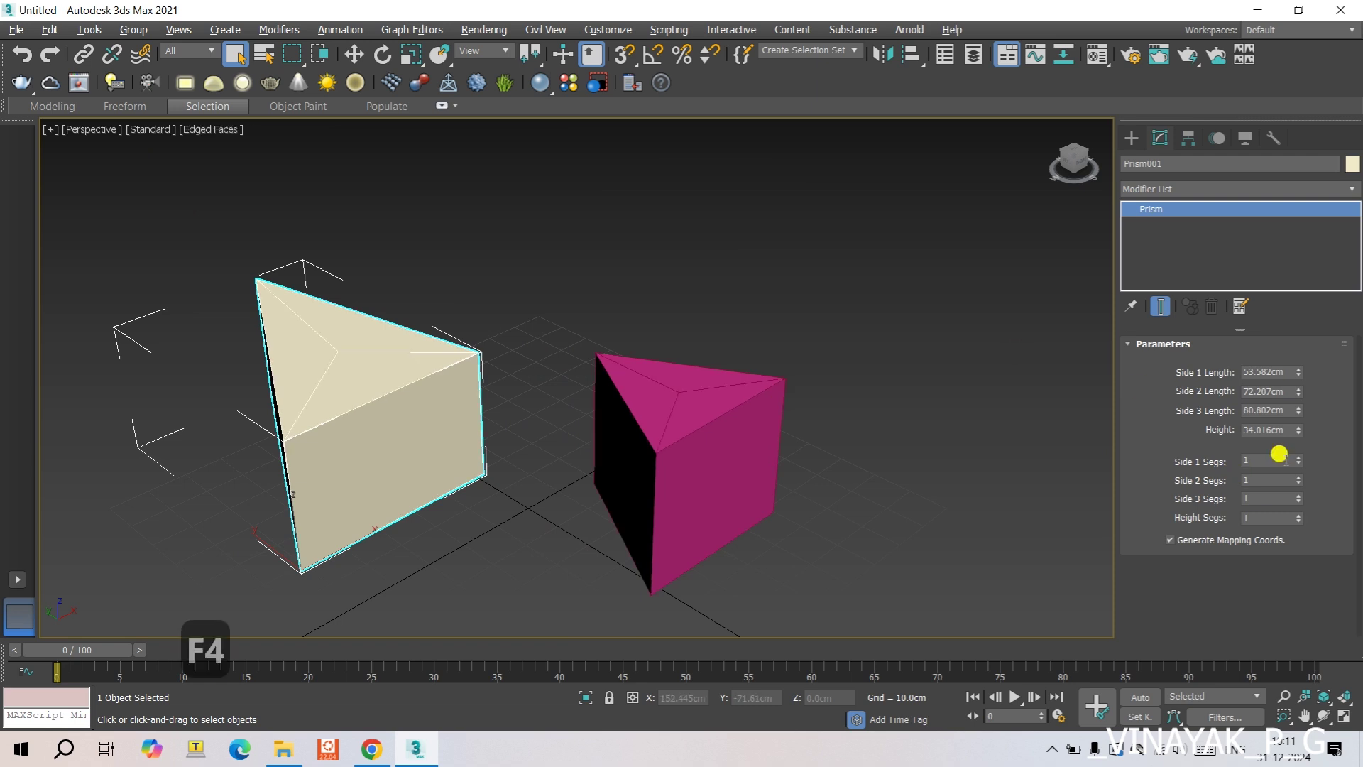
pyautogui.moveTo(1298, 460); pyautogui.dragTo(1295, 433)
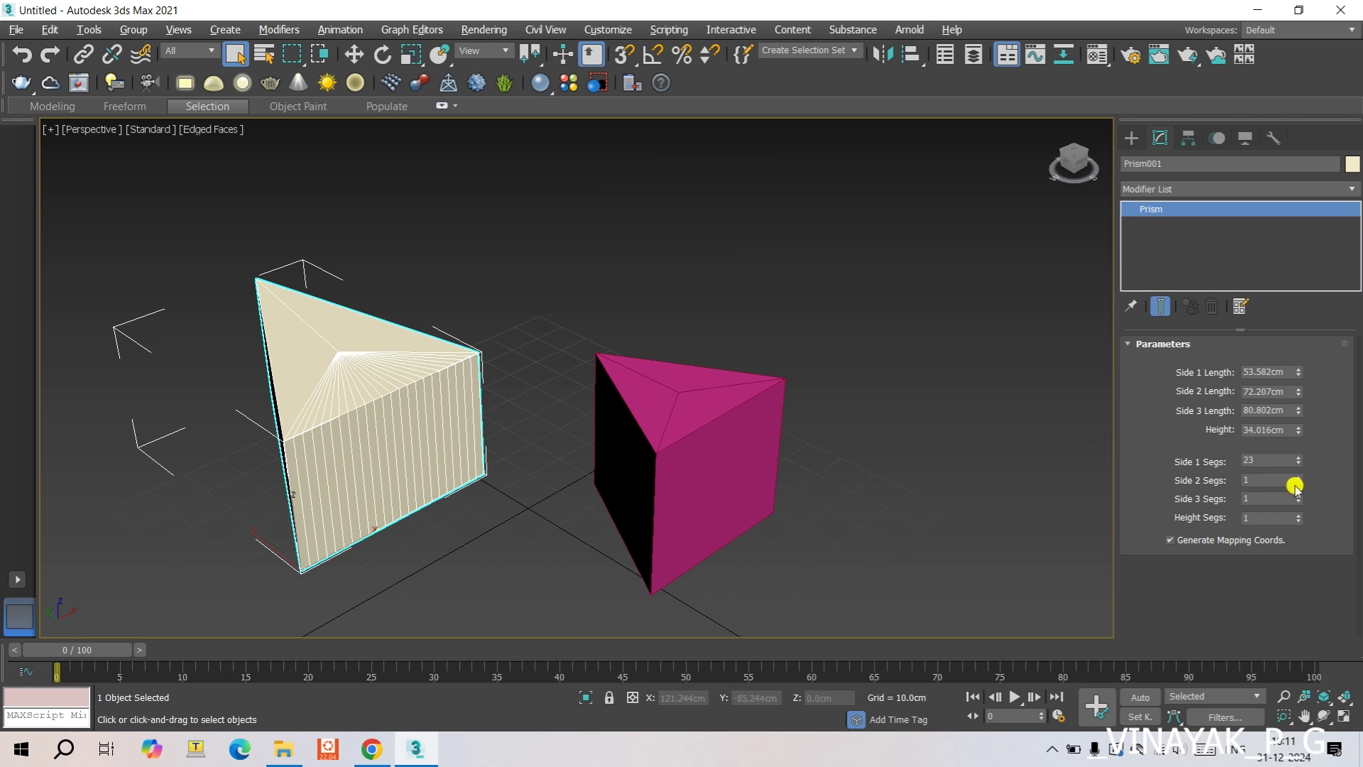
pyautogui.moveTo(1297, 478); pyautogui.dragTo(1293, 457)
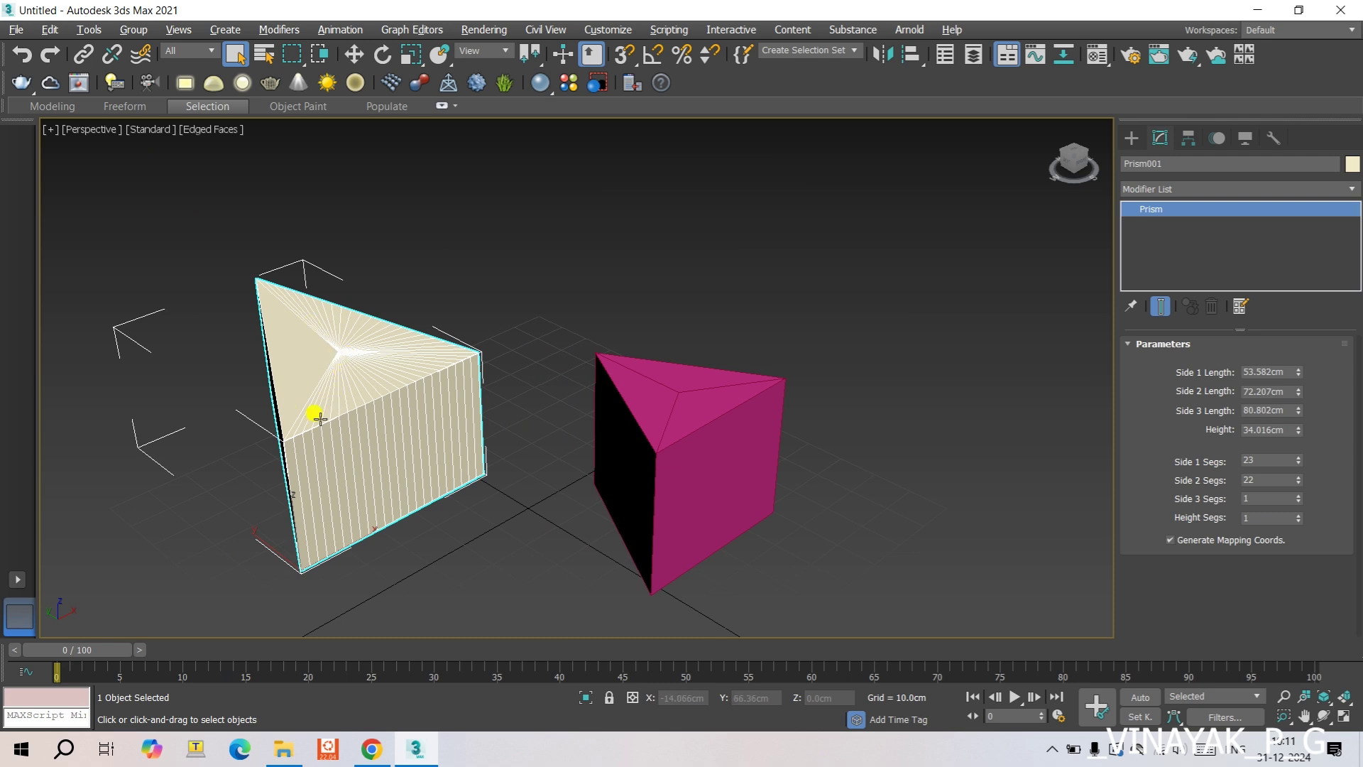
pyautogui.rightClick(1301, 481)
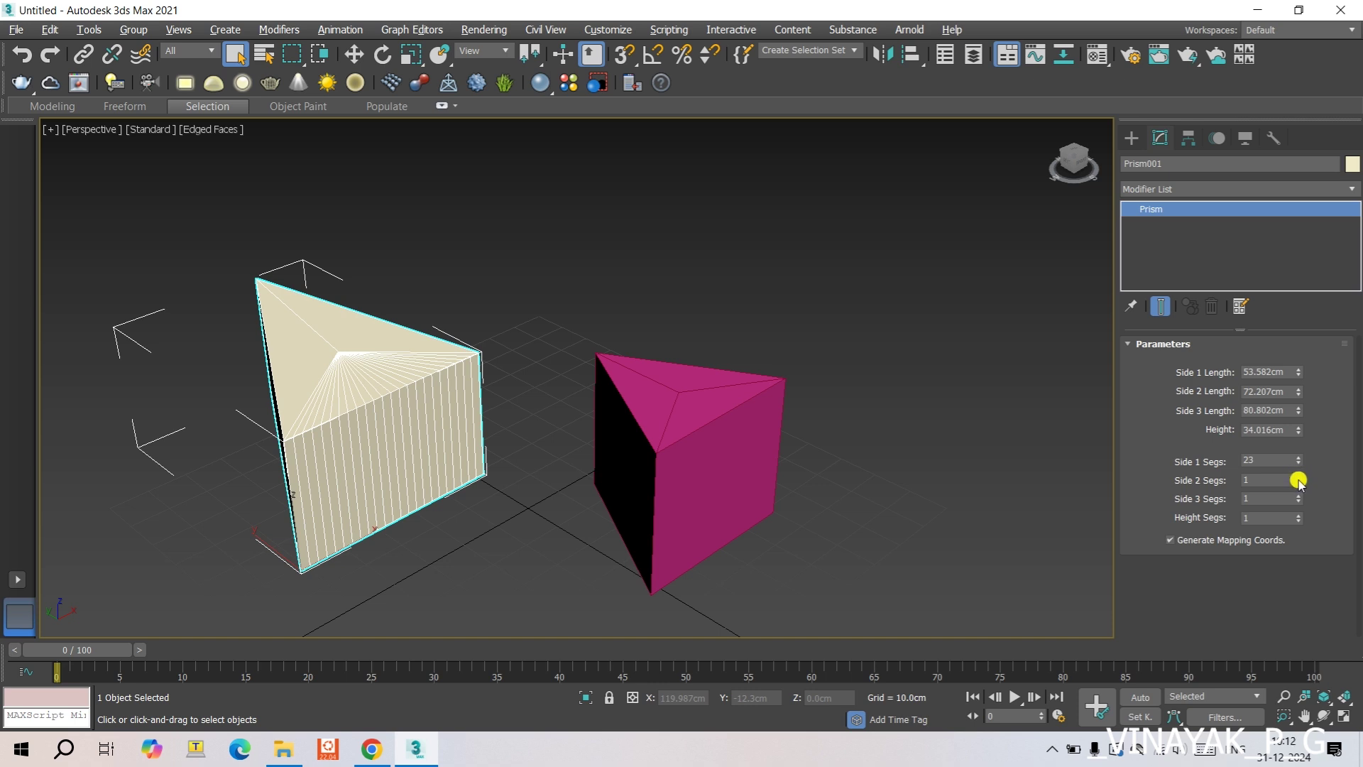
pyautogui.moveTo(1299, 480); pyautogui.dragTo(1299, 488)
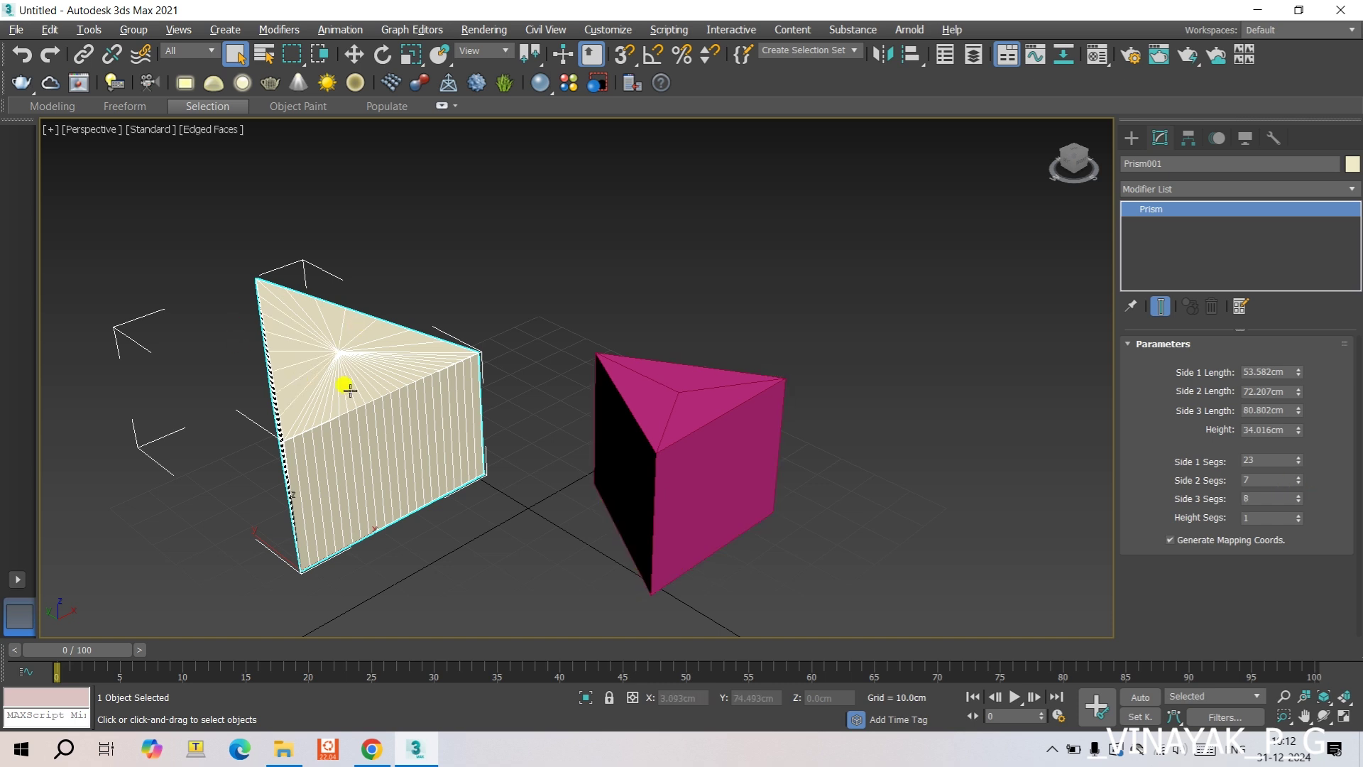
pyautogui.keyDown('alt'); pyautogui.moveTo(366, 406); pyautogui.dragTo(383, 396, button='middle'); pyautogui.keyUp('alt')
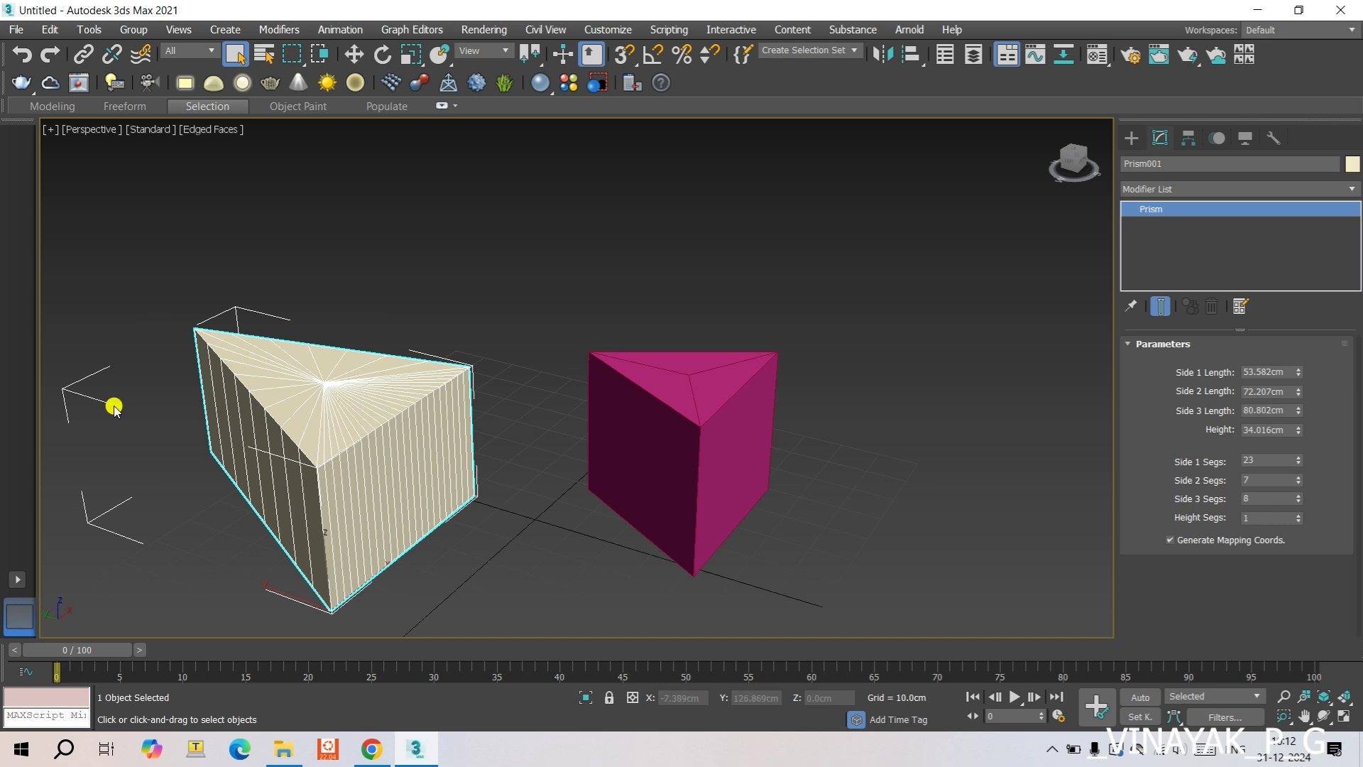
# Step: Try 3 height segments on the cream prism, and return the height segments to 1
pyautogui.click(1297, 512)
pyautogui.click(1297, 512)
pyautogui.scroll(5, 415, 490)
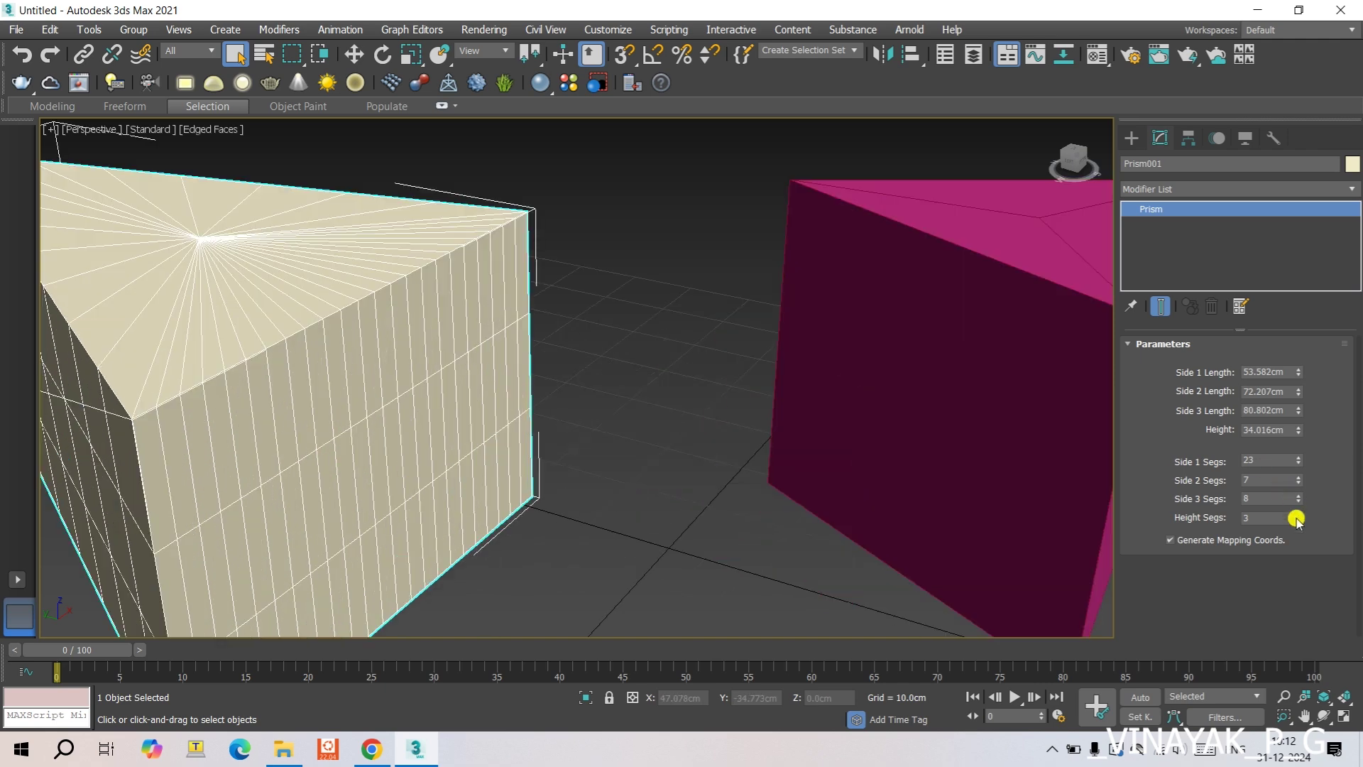
pyautogui.moveTo(1297, 519)
pyautogui.mouseDown()
pyautogui.moveTo(1290, 481)
pyautogui.moveTo(1287, 511)
pyautogui.mouseUp()
pyautogui.scroll(-6, 703, 353)
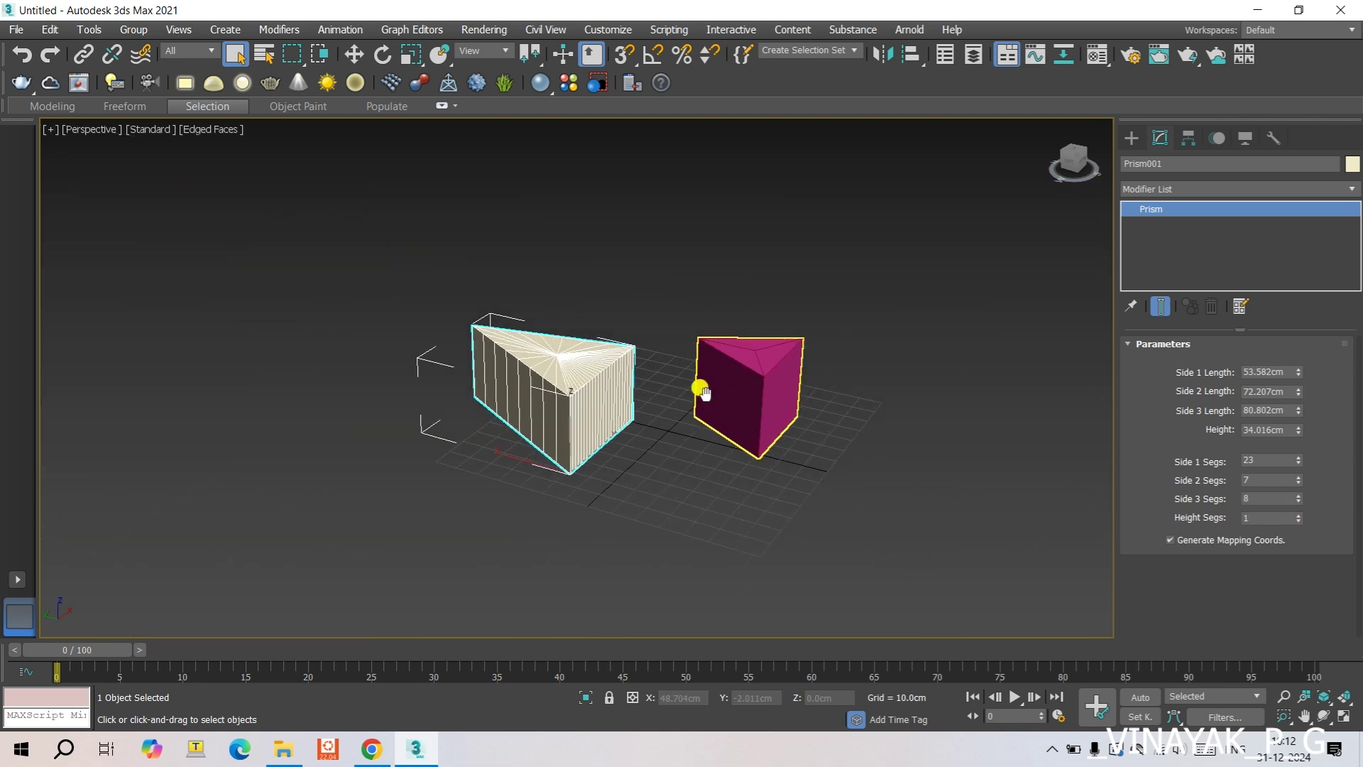
pyautogui.moveTo(703, 391); pyautogui.dragTo(663, 395, button='middle')
pyautogui.scroll(3, 862, 391)
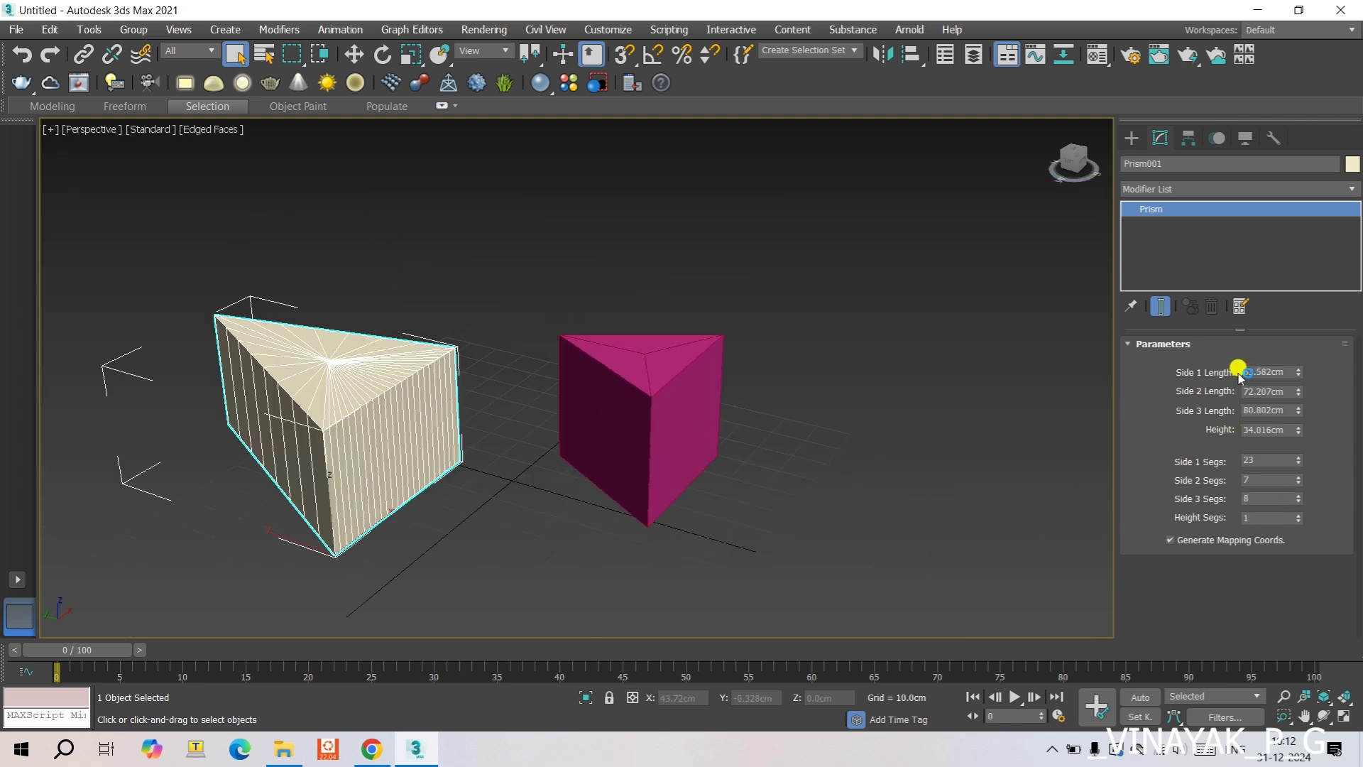